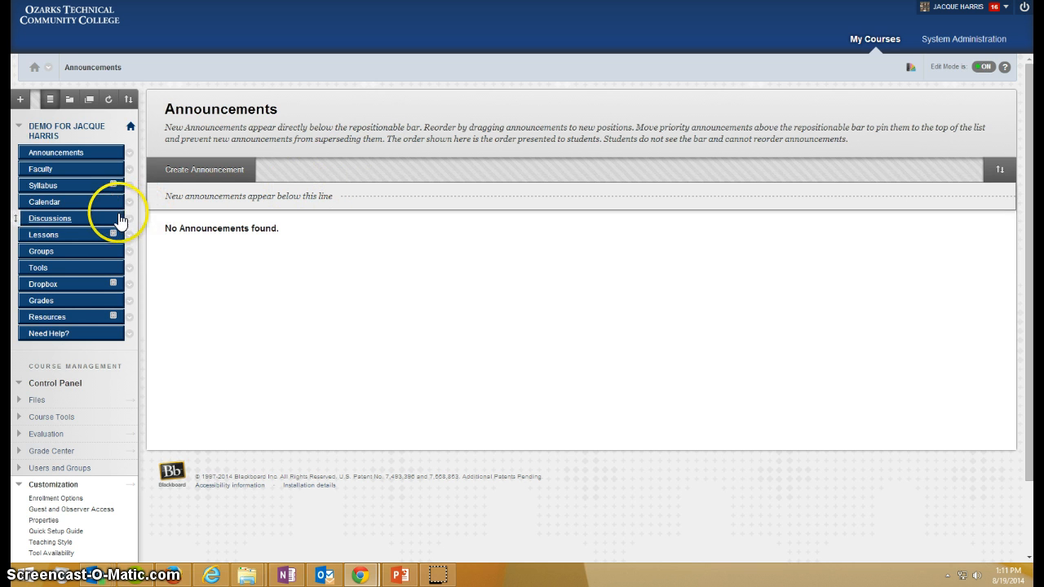
Step: Start a new assignment in the Lessons area and name it Sample Assignment
left_click(47, 235)
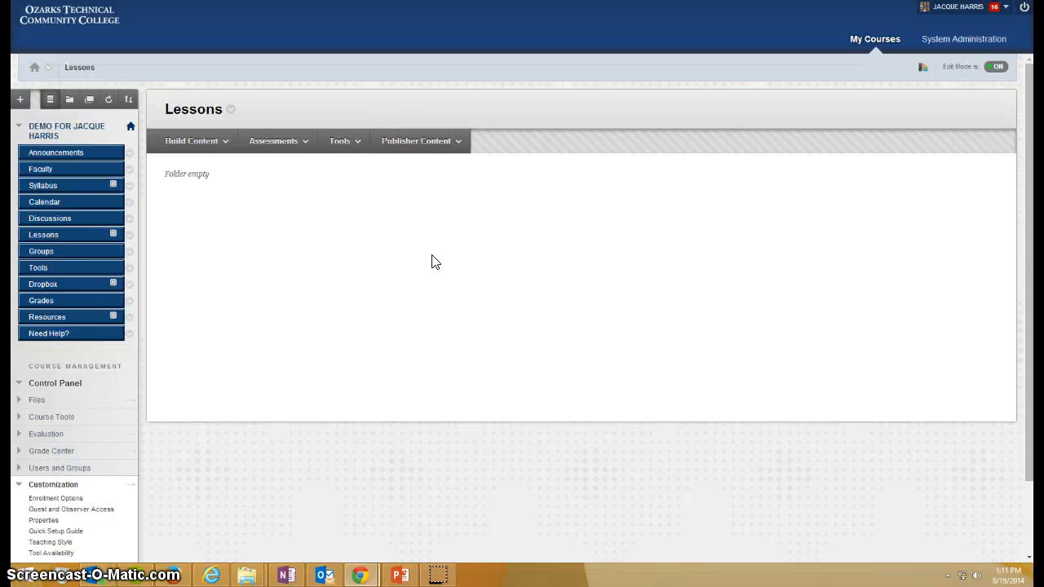
left_click(277, 140)
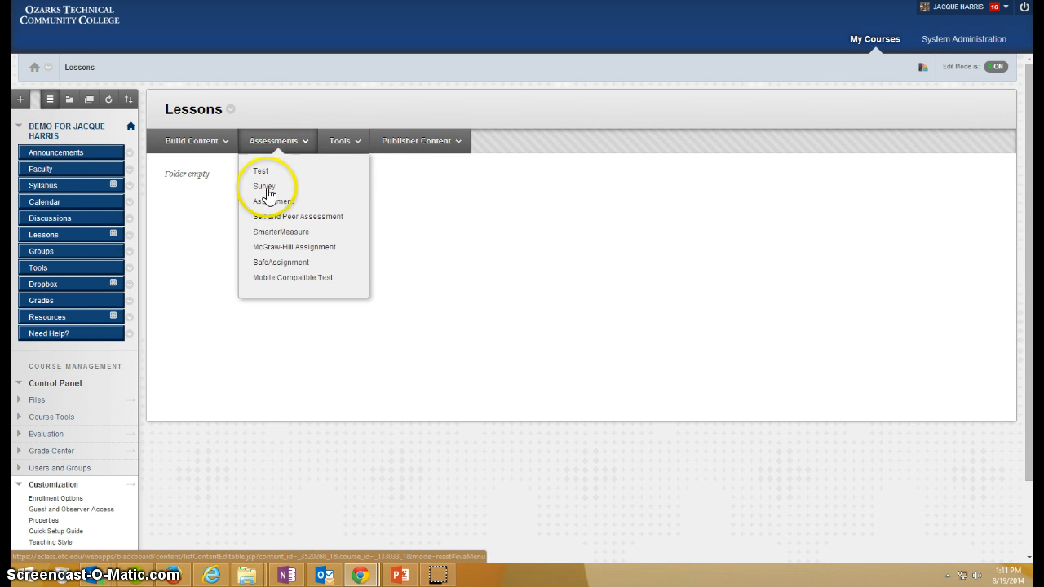
left_click(267, 204)
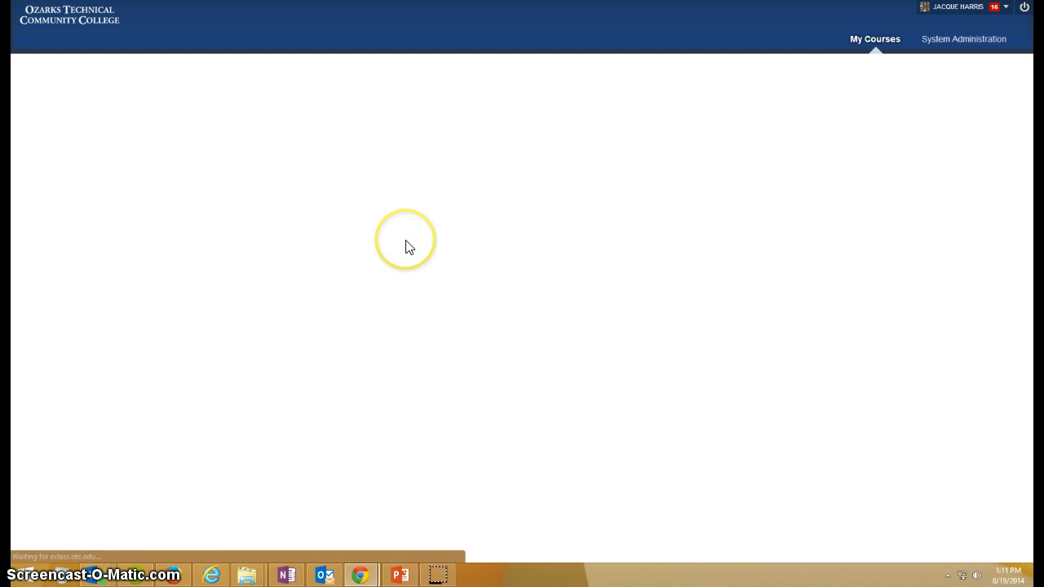
left_click(357, 239)
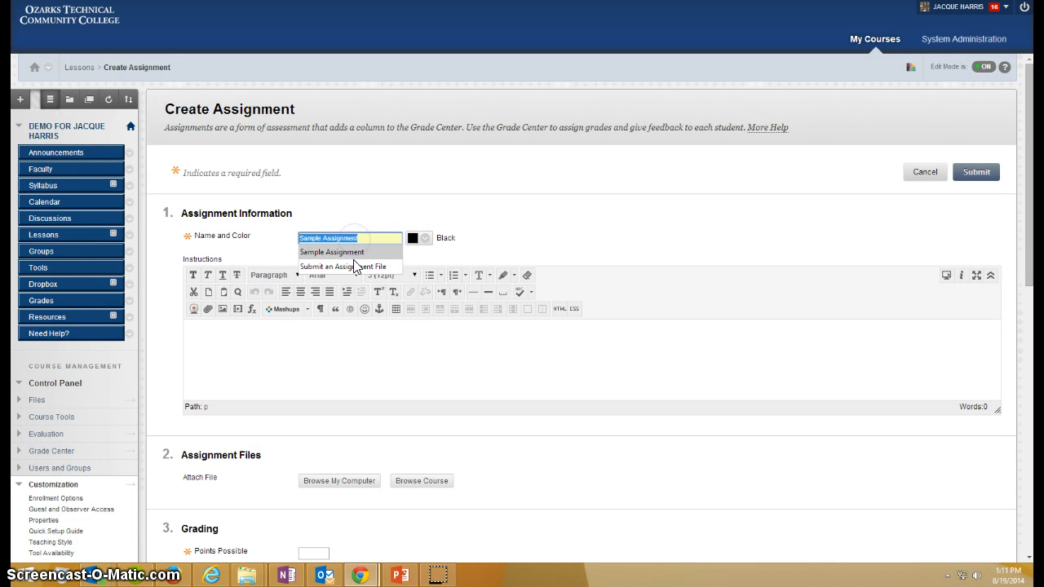
left_click(356, 255)
Step: Enter "Instructions" as the assignment's instructions and attach Best Practices and Expectations for Online Teaching_orientation.pdf from the computer
left_click(299, 365)
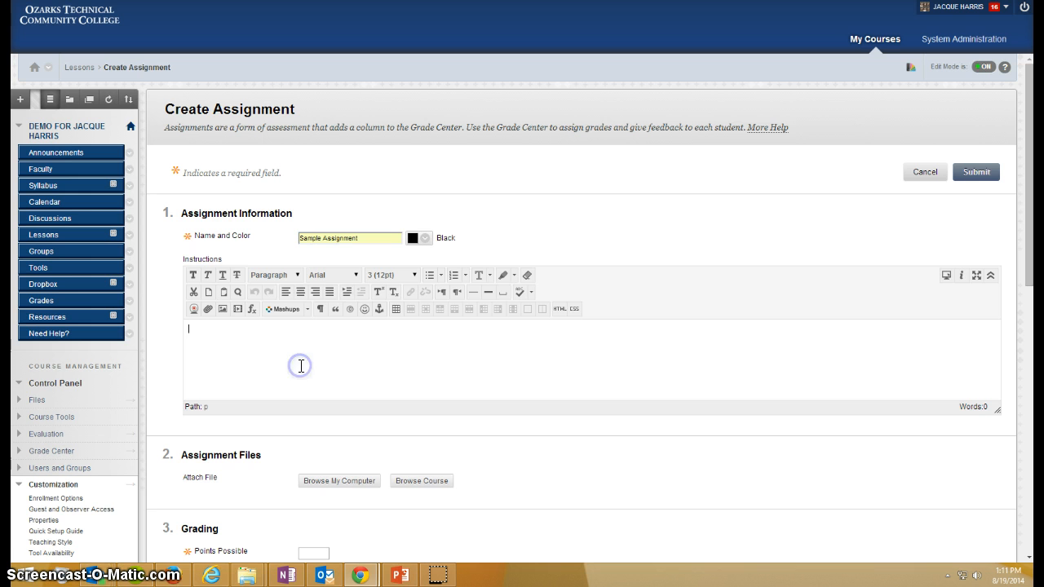
type("Instructions")
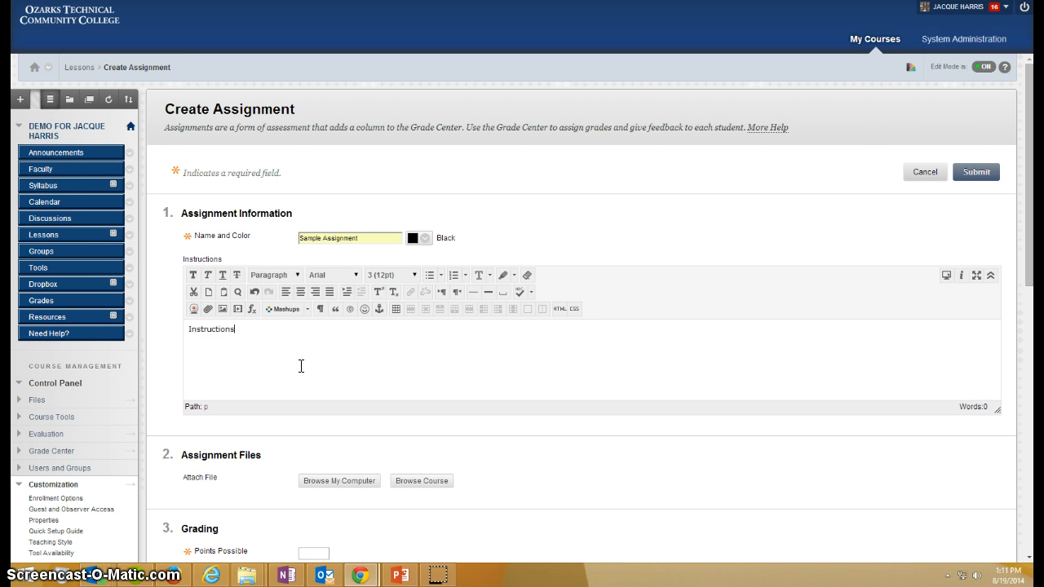
left_click(344, 479)
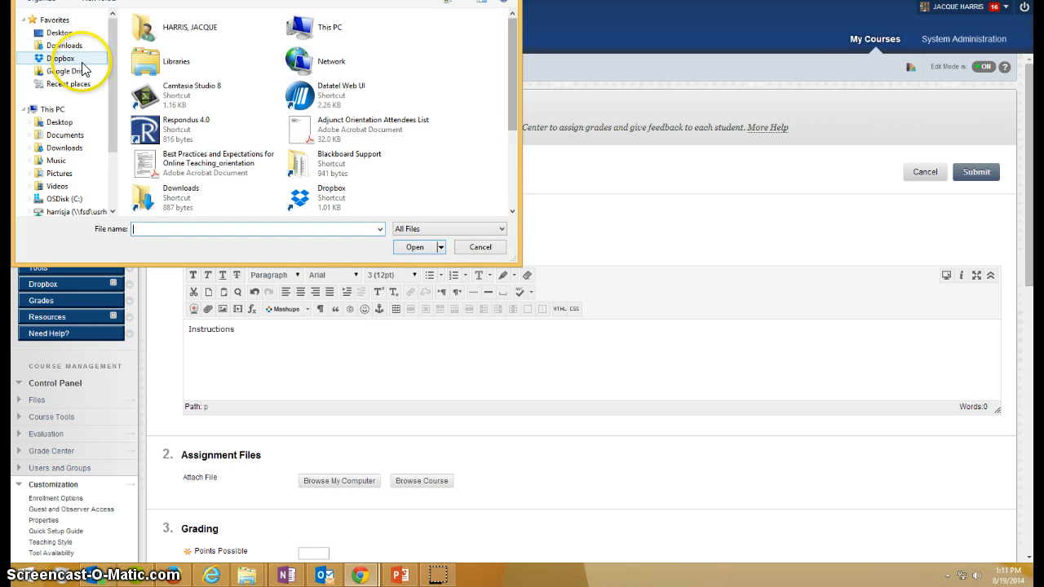
double_click(245, 157)
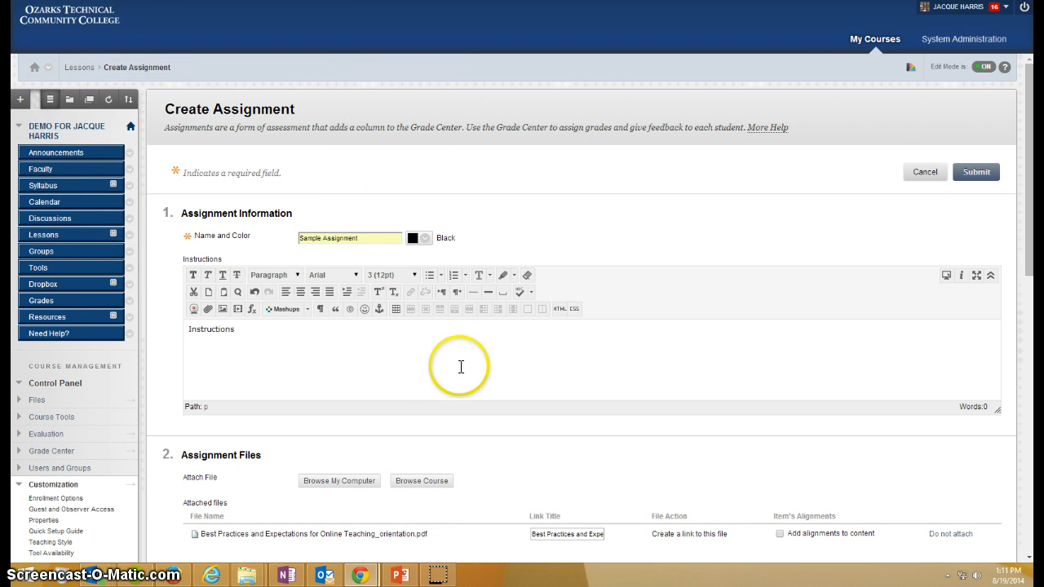
Step: Set the assignment's points possible to 30
scroll(485, 375, "down", 3)
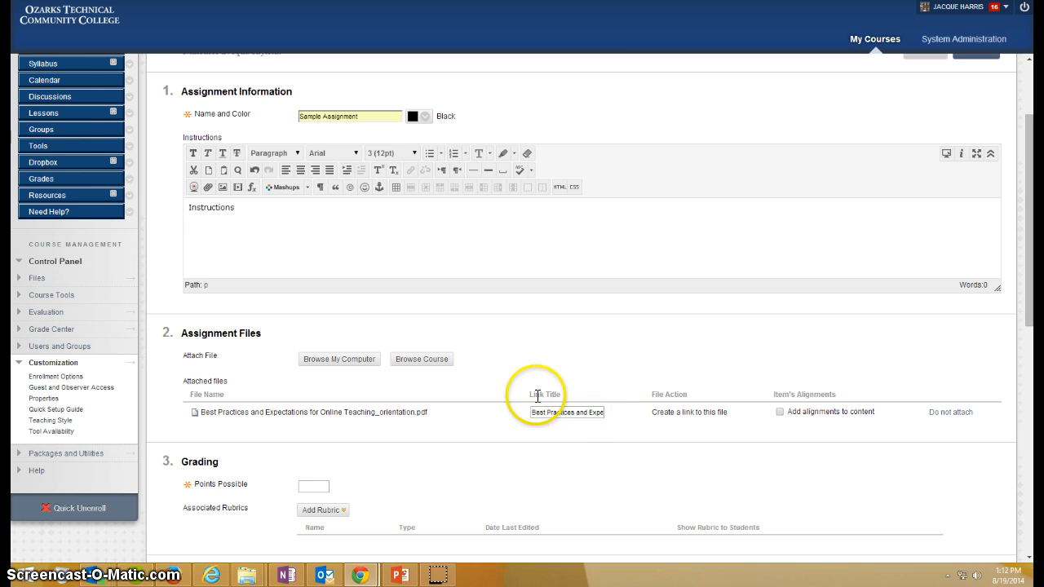
left_click(312, 486)
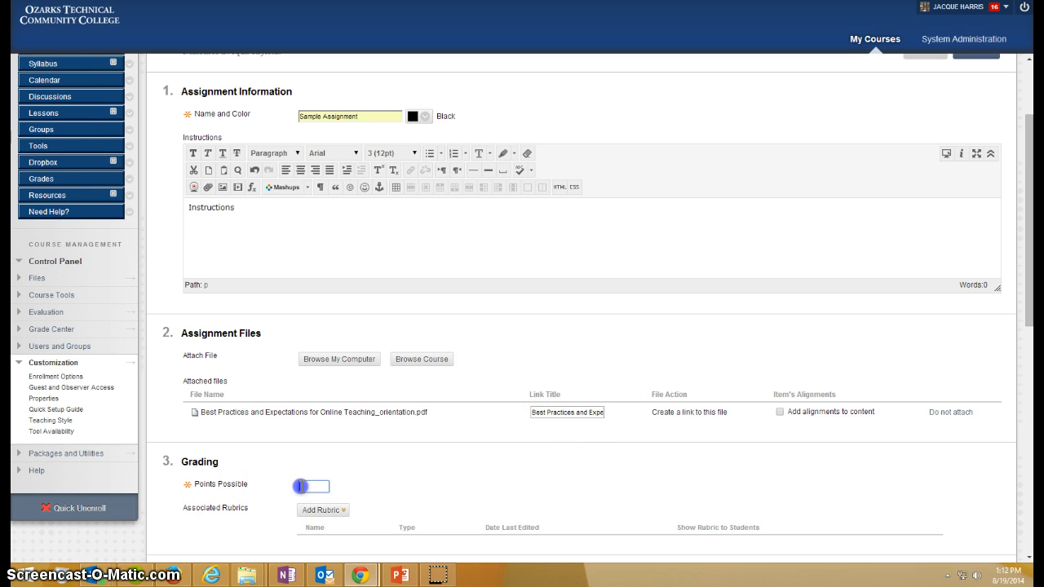
left_click(303, 516)
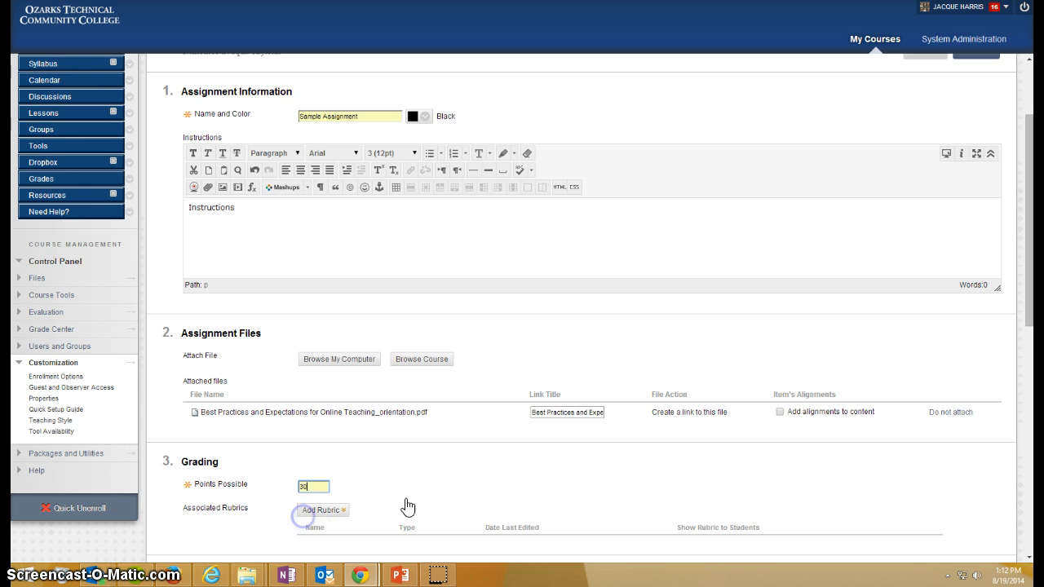
Step: Limit the assignment's availability to display after 08/19/2014 11:59 PM and until 08/21/2014 11:59 PM
scroll(507, 485, "down", 3)
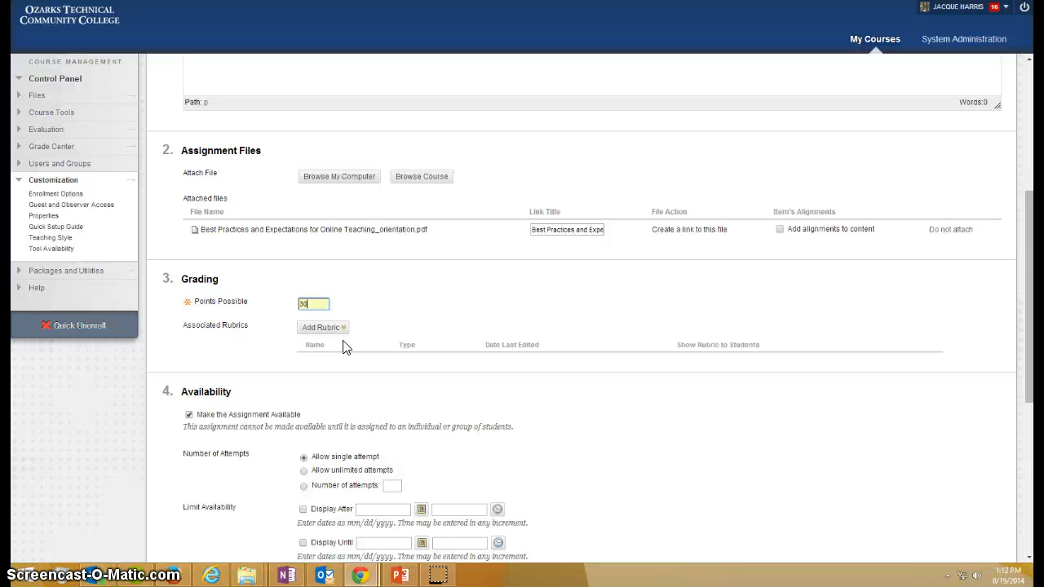
scroll(379, 452, "down", 3)
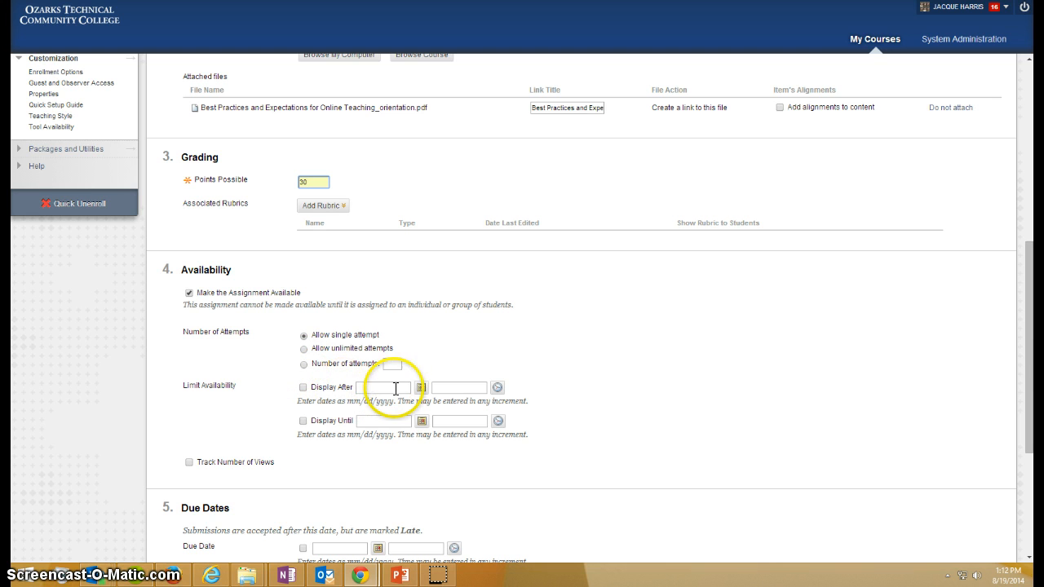
left_click(303, 388)
left_click(303, 421)
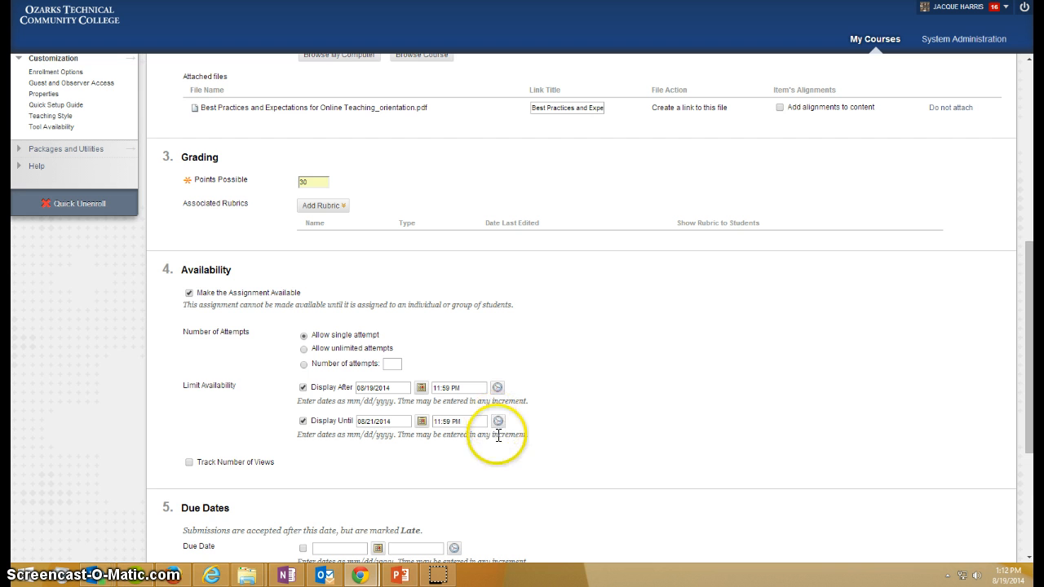
Step: Set the assignment's due date to 08/19/2014 at 11:59 PM and submit the assignment
scroll(334, 466, "down", 2)
scroll(334, 466, "down", 1)
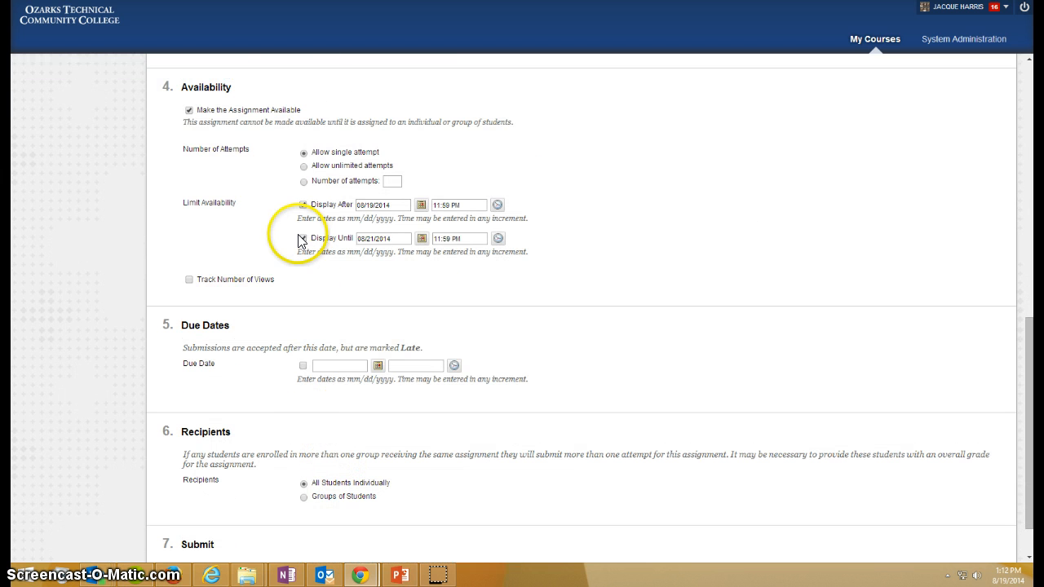
left_click(303, 368)
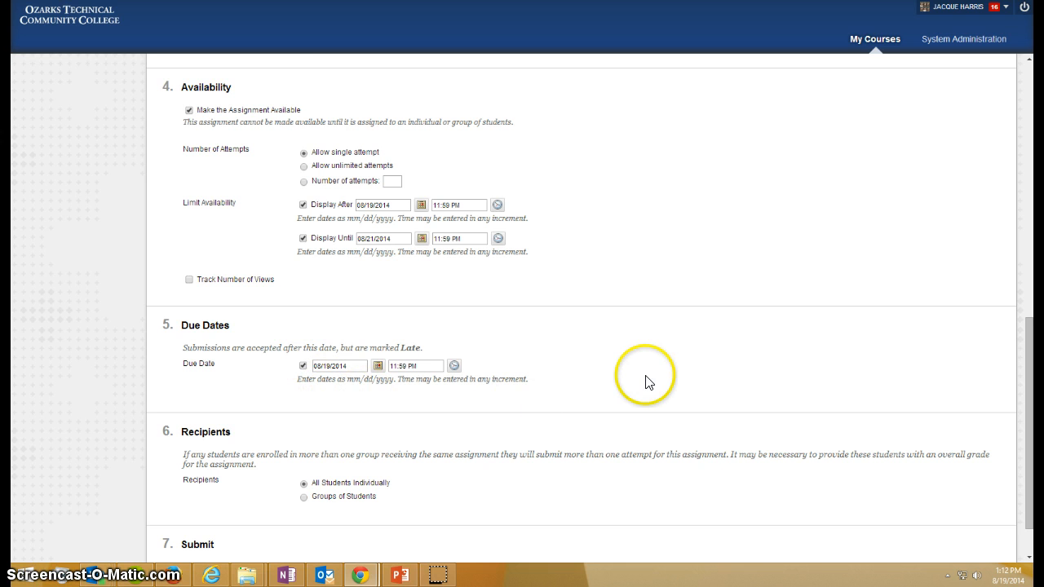
scroll(652, 380, "down", 1)
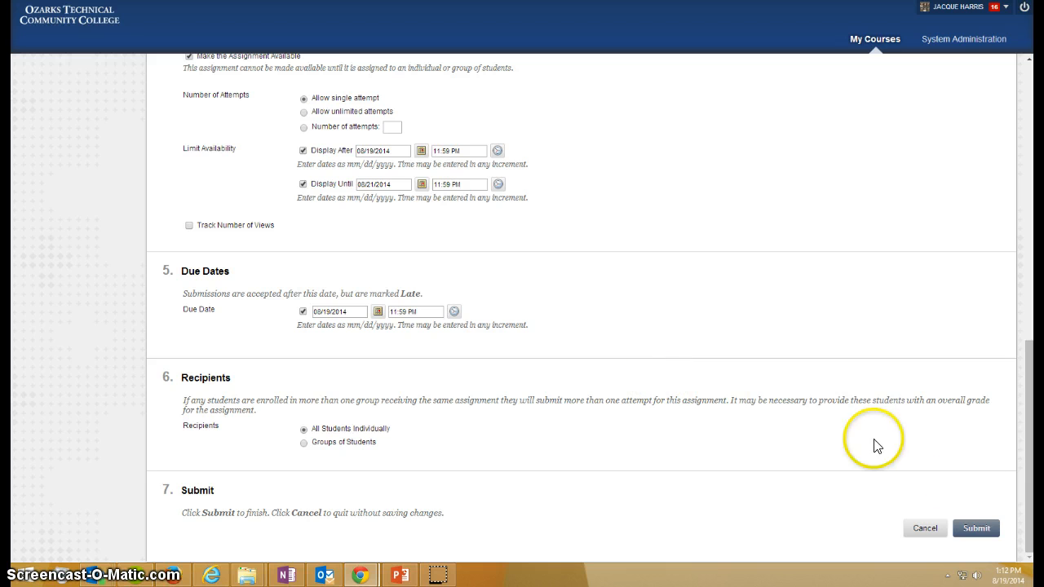
left_click(979, 530)
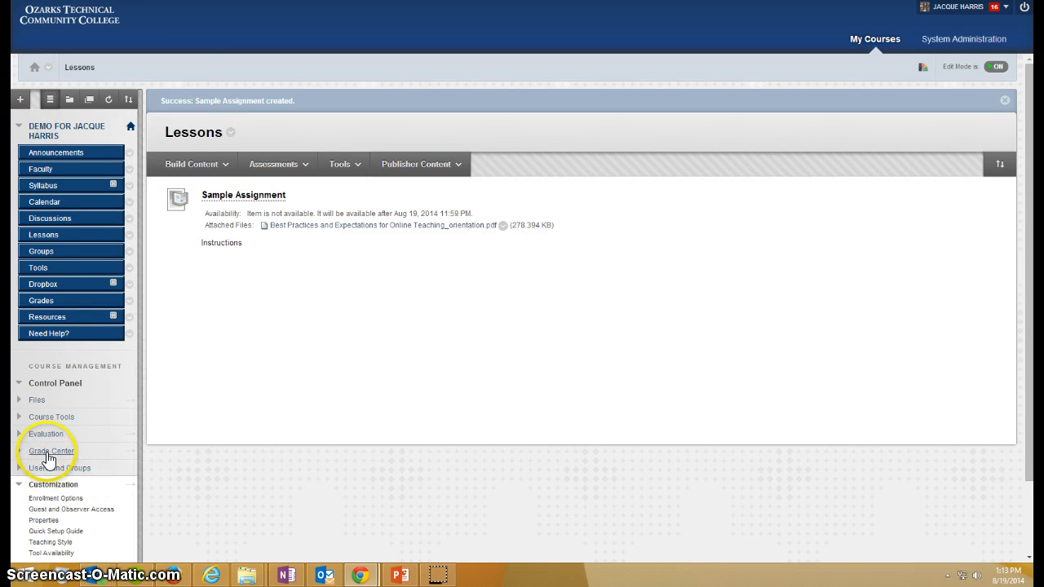
Step: Start a new grade column in the Full Grade Center and name it Sample In Class Assignment
left_click(49, 453)
left_click(51, 475)
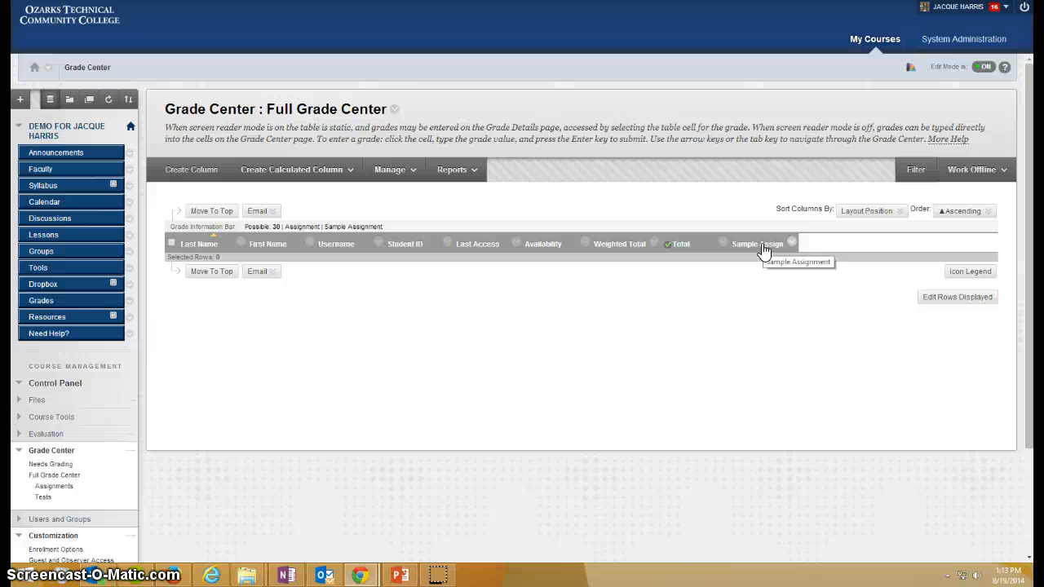
left_click(171, 169)
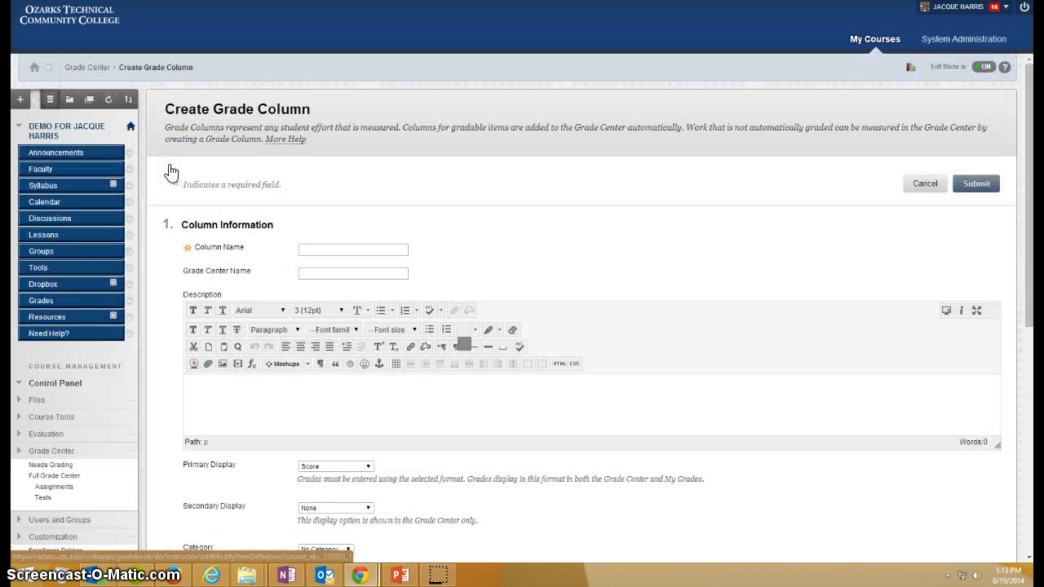
left_click(356, 249)
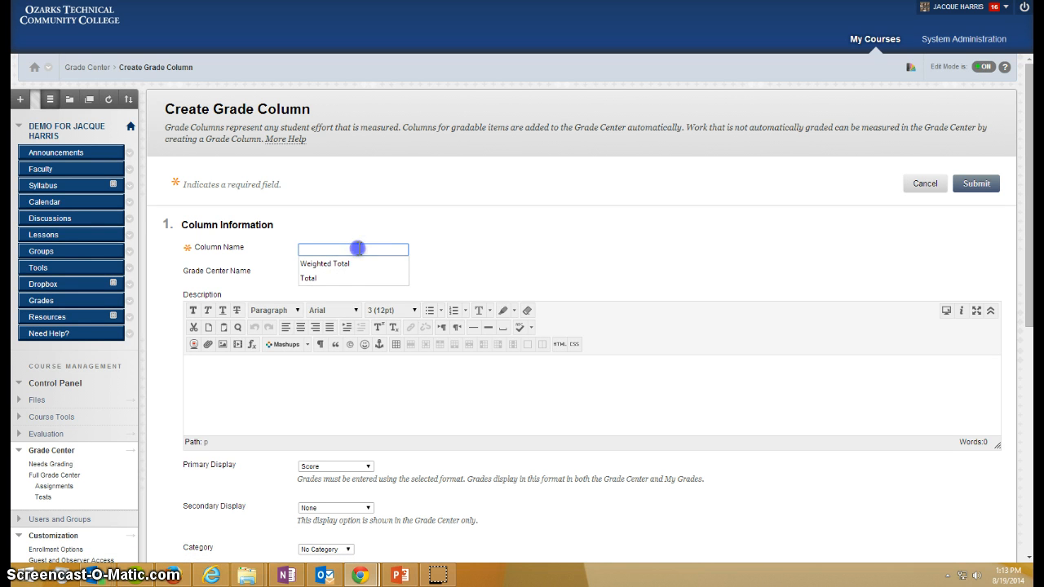
type("Samp")
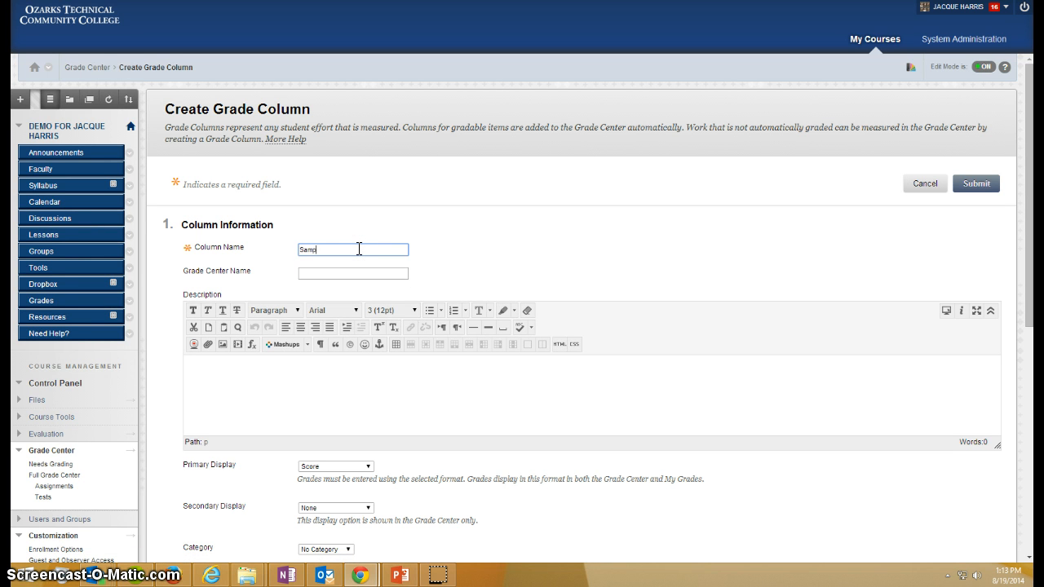
type("le In Class Assignment")
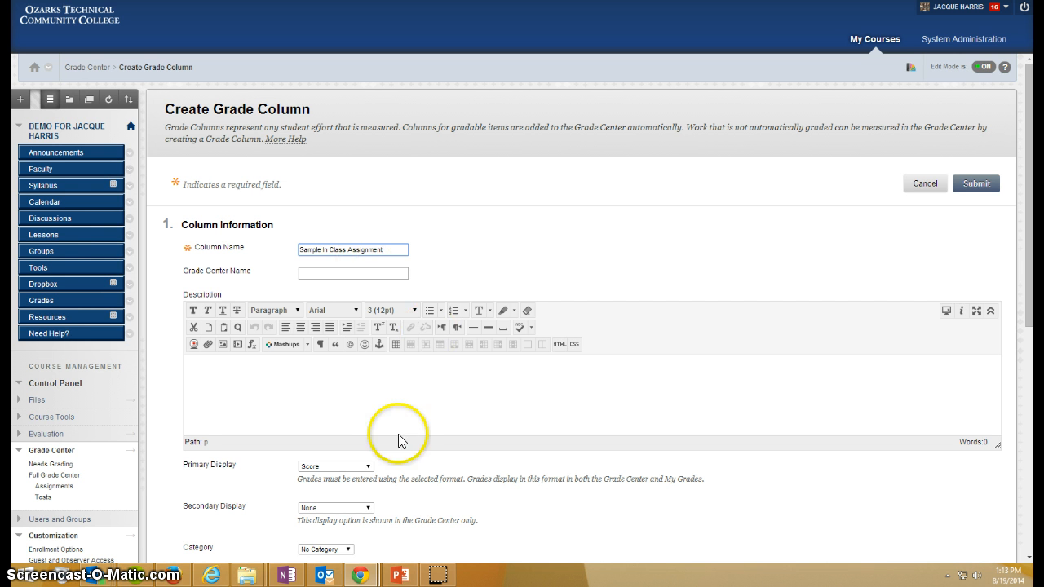
Step: Enter "Description" as the grade column's description
left_click(372, 413)
scroll(483, 338, "down", 3)
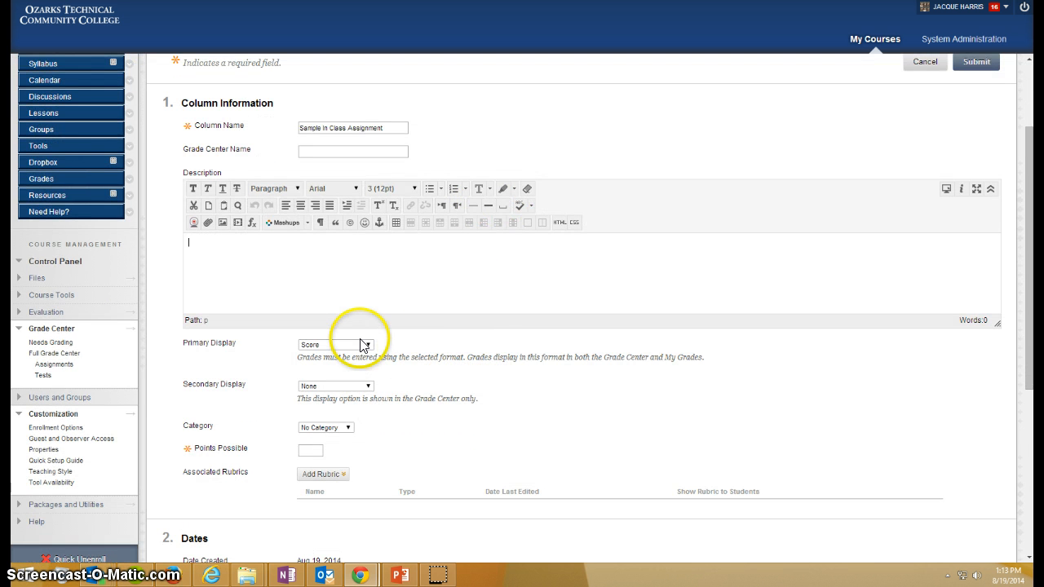
type("Description")
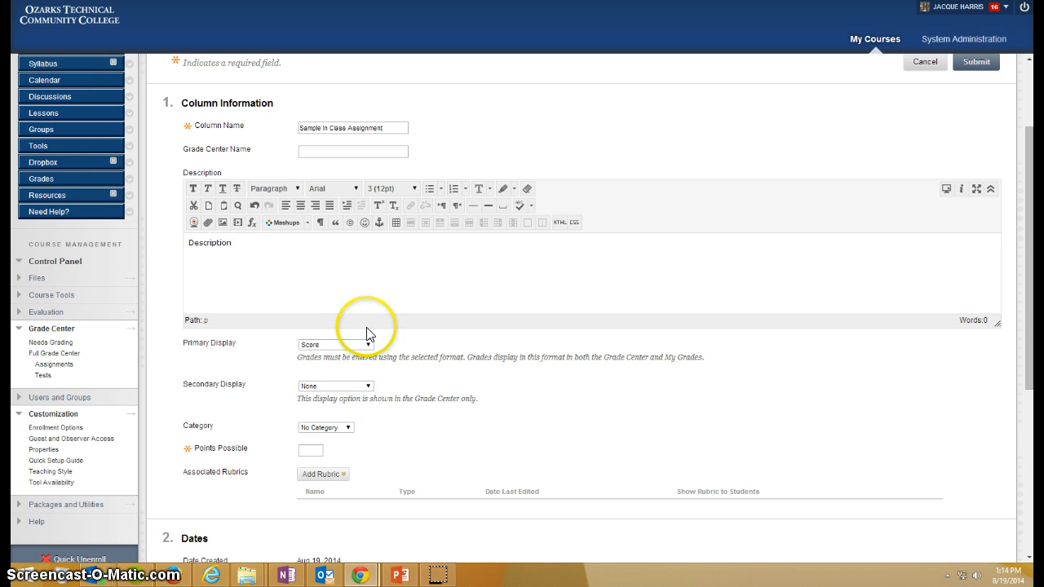
Step: Keep the grade column's primary display as Score and set its secondary display to Percentage
left_click(369, 346)
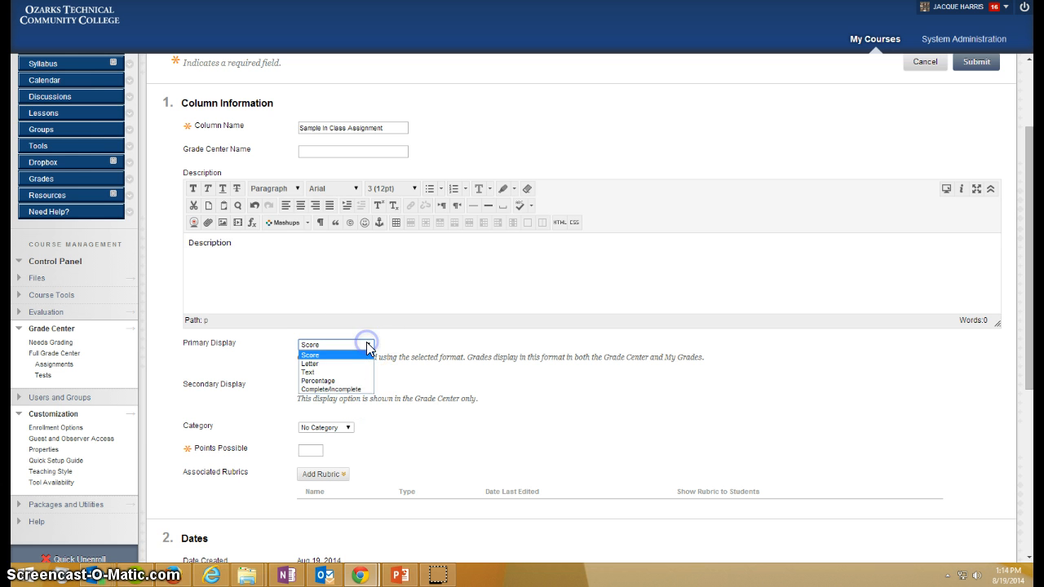
left_click(368, 387)
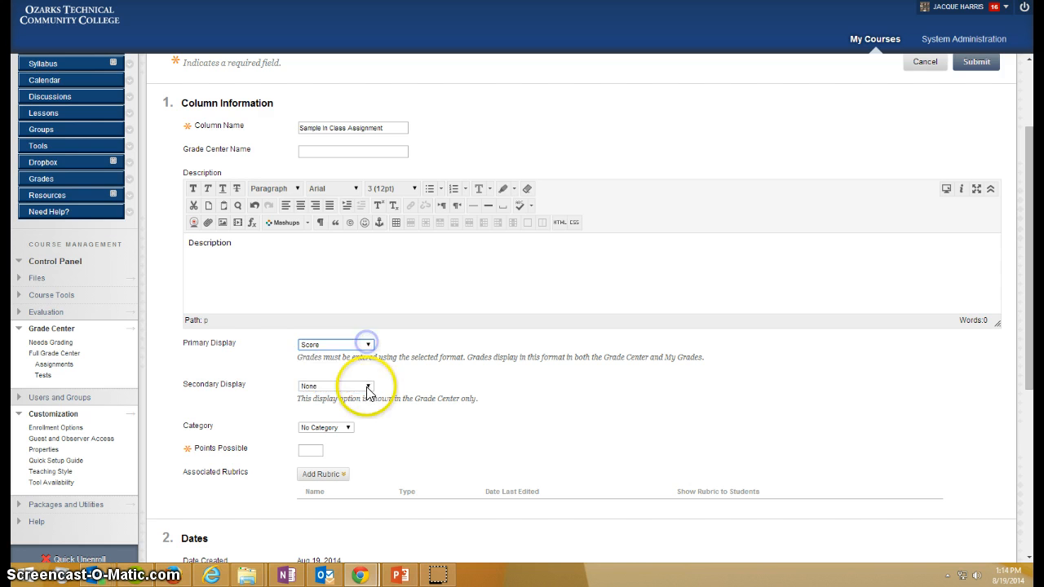
left_click(368, 387)
left_click(356, 413)
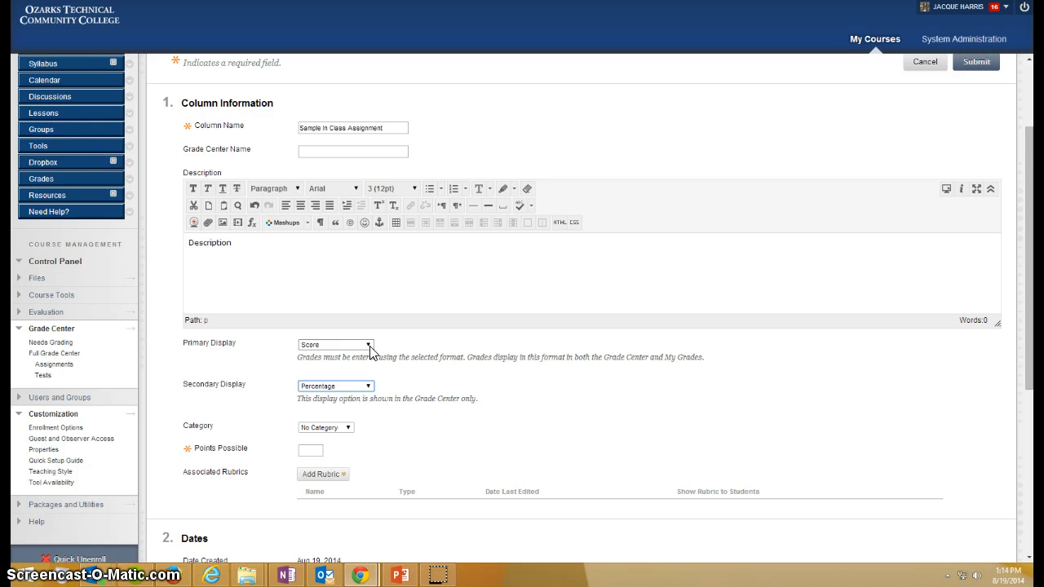
Step: Leave the grade column's category at No Category and set its points possible to 10
scroll(506, 398, "down", 1)
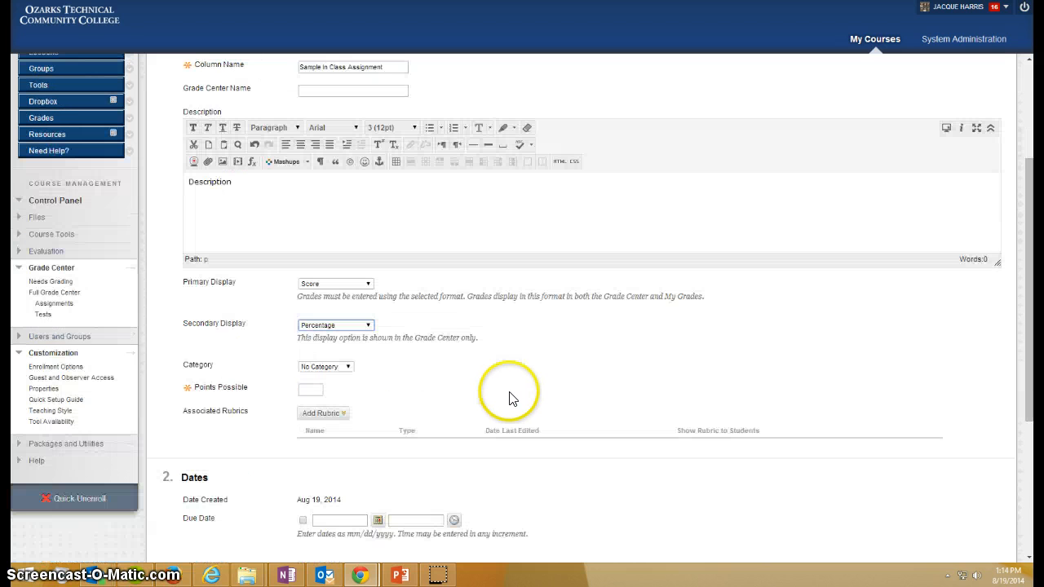
left_click(335, 366)
left_click(335, 367)
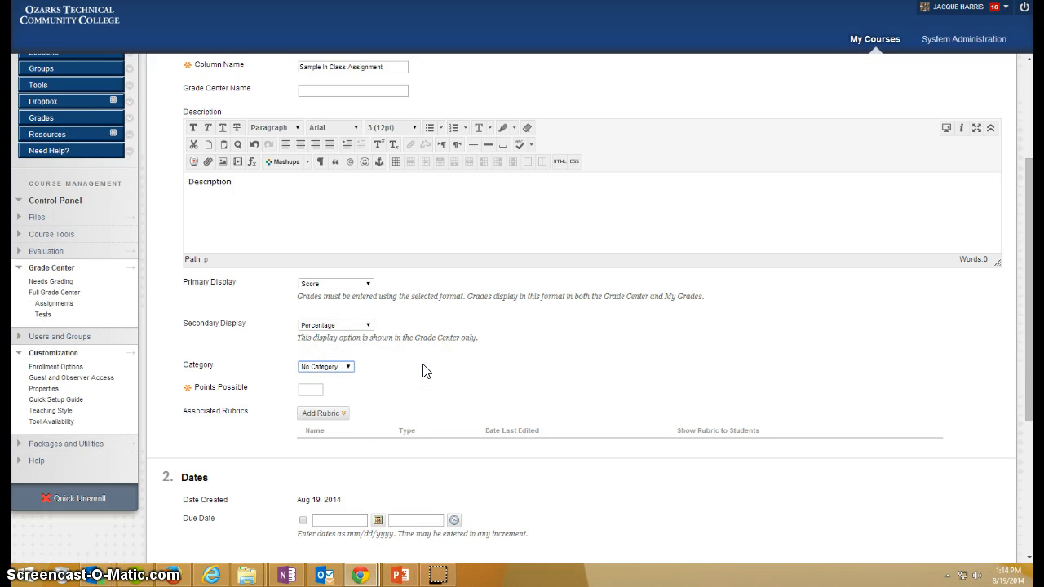
left_click(314, 389)
type("10")
left_click(472, 391)
left_click(342, 413)
left_click(443, 408)
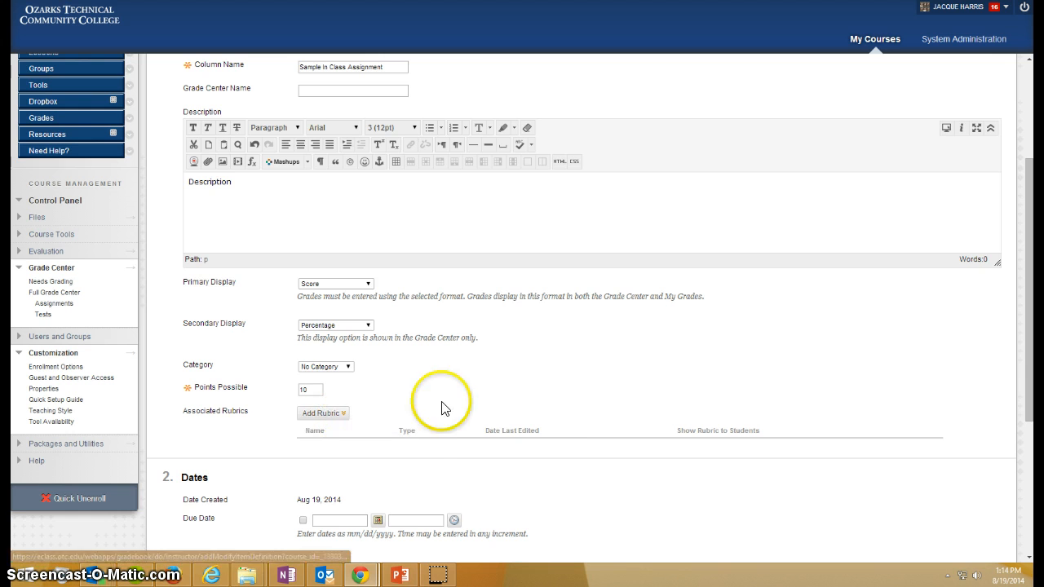
Step: Set the grade column's due date to 08/19/2014 at 11:59 PM and submit the column
scroll(567, 416, "down", 1)
scroll(568, 417, "down", 3)
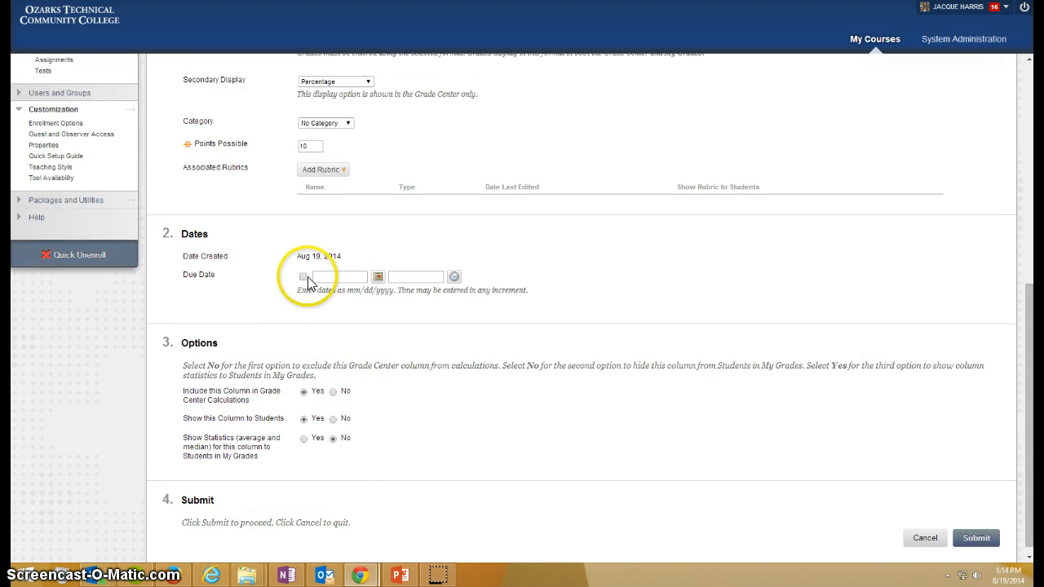
left_click(303, 277)
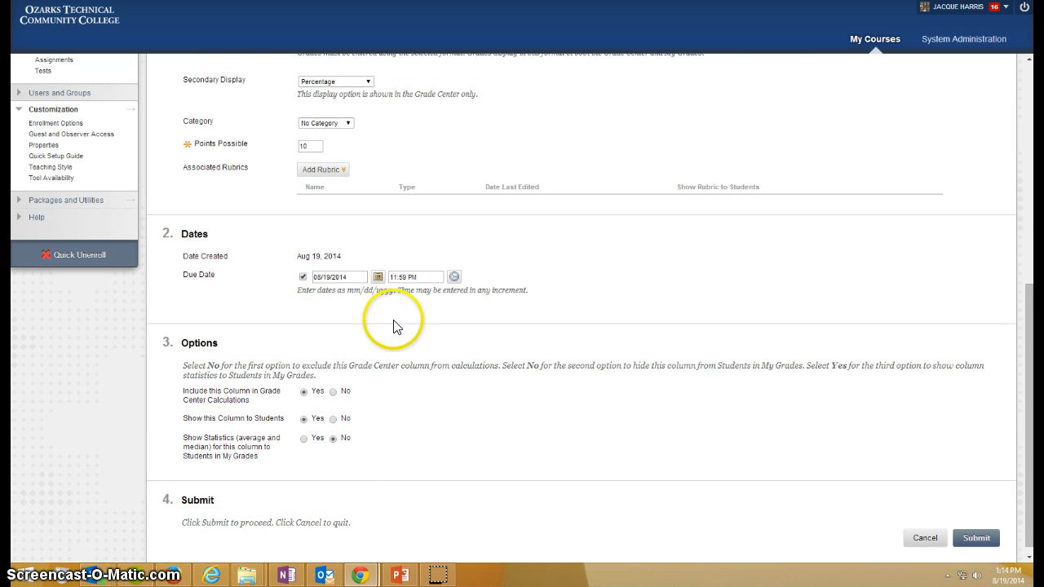
scroll(936, 343, "down", 1)
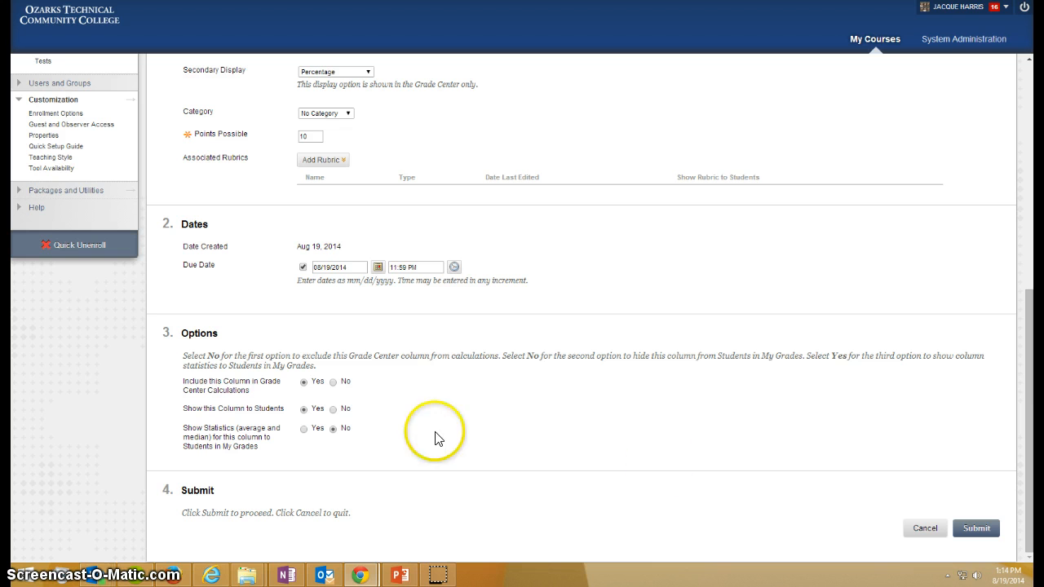
left_click(976, 530)
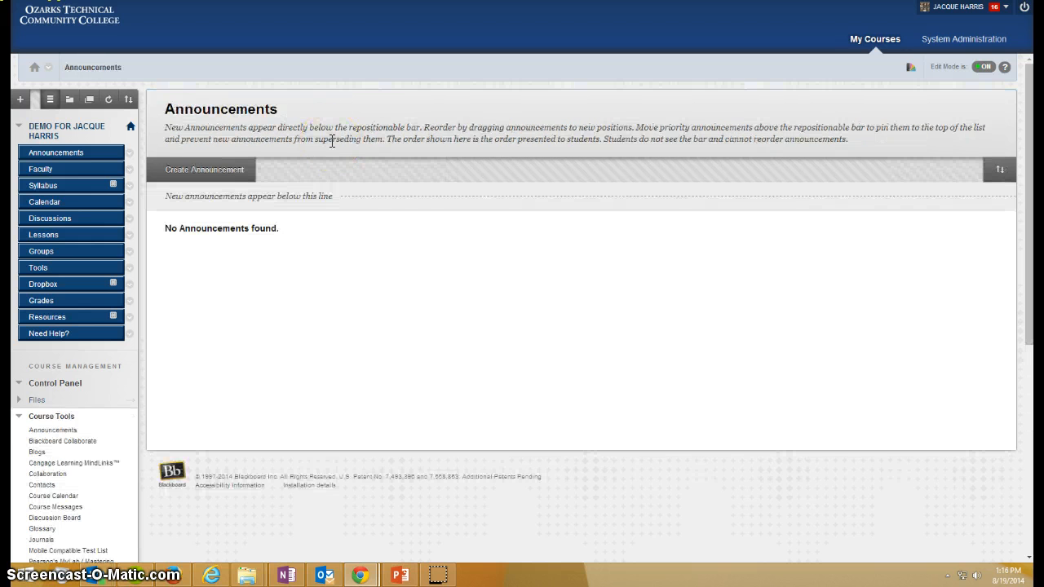
Step: View the Needs Grading list, and open the Demo User's 8/19/14 attempt at Sample Assignment from the Full Grade Center
left_click(51, 417)
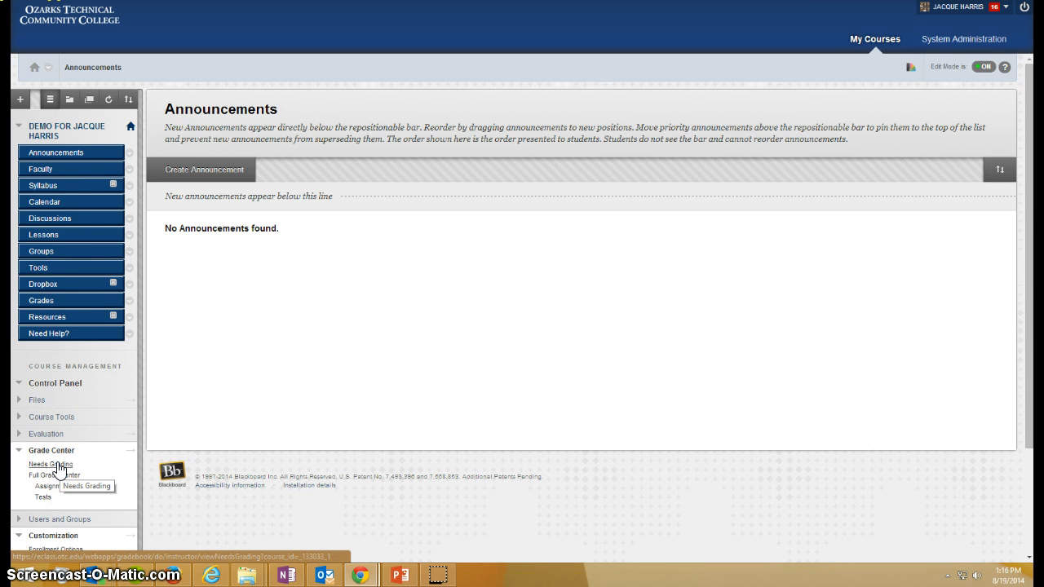
left_click(57, 466)
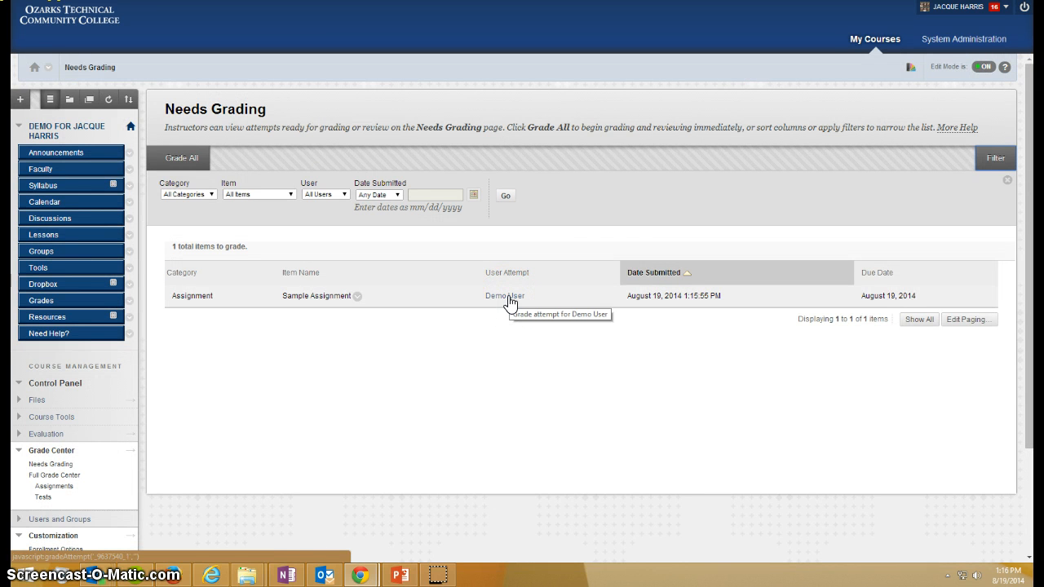
left_click(69, 475)
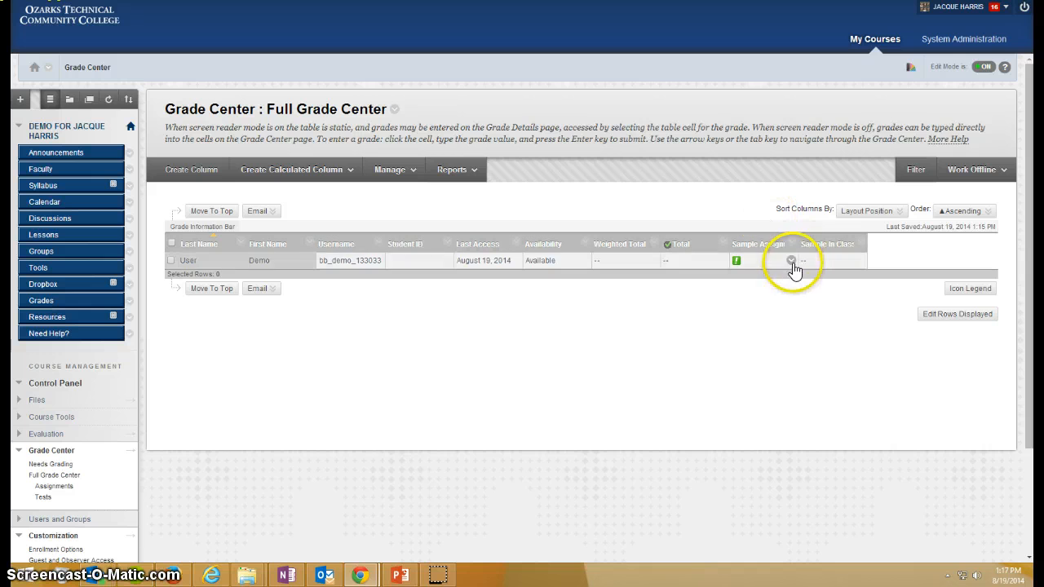
left_click(791, 260)
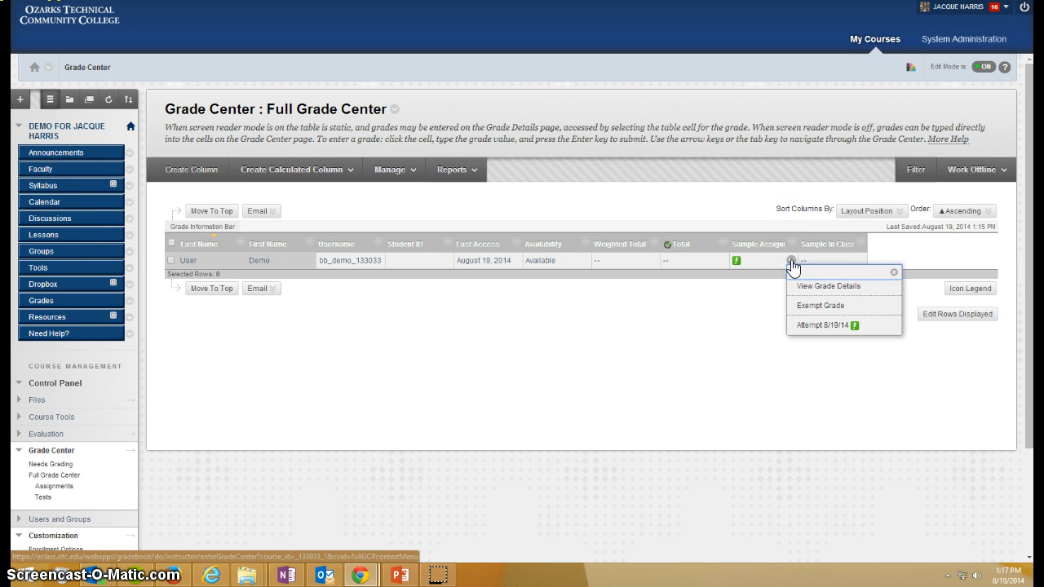
left_click(816, 326)
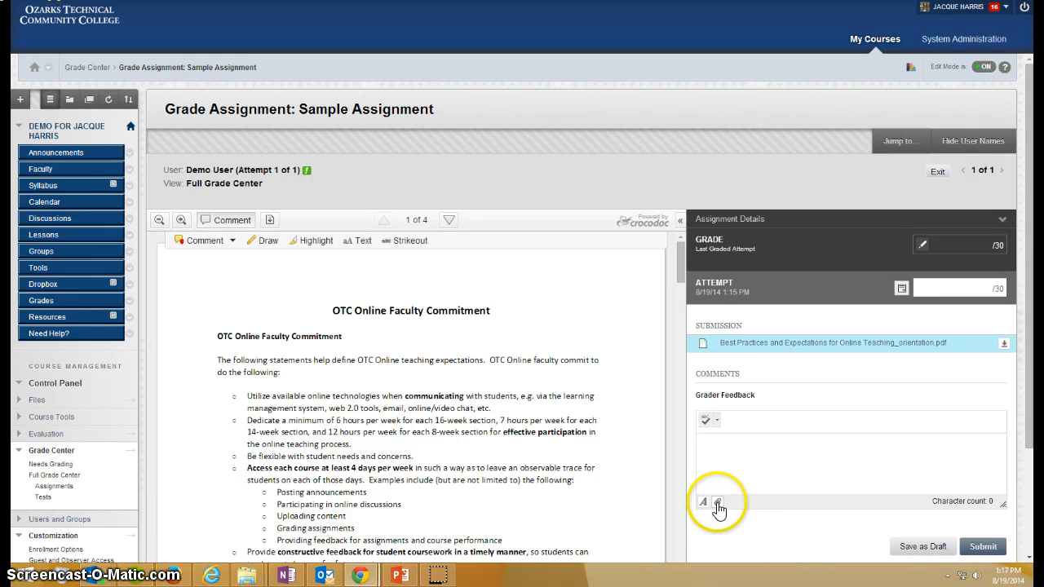
Step: Add a point comment reading "Comments" above the title on the first page of the submitted document
left_click(198, 242)
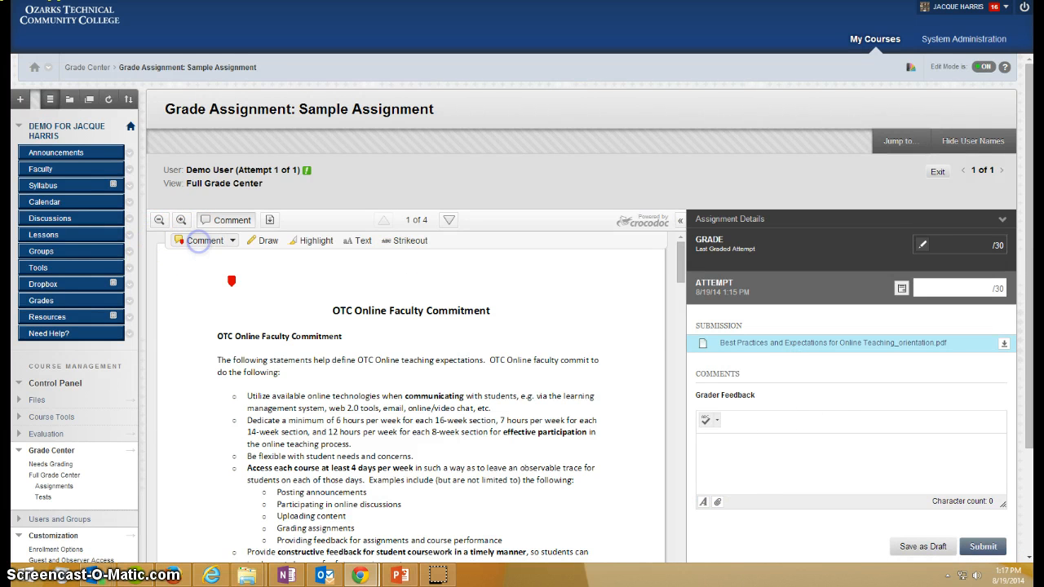
left_click(230, 279)
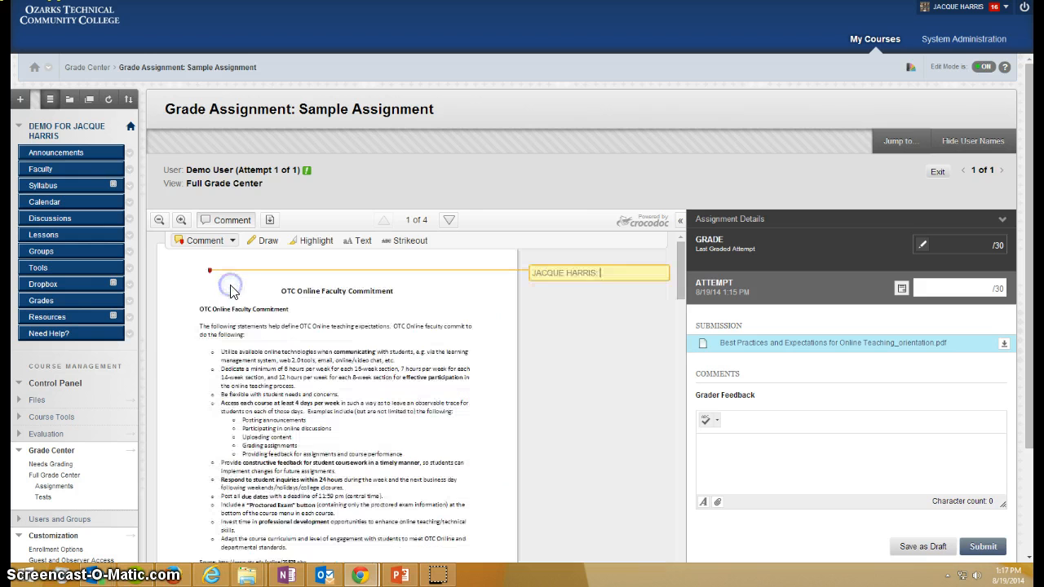
type("Comments")
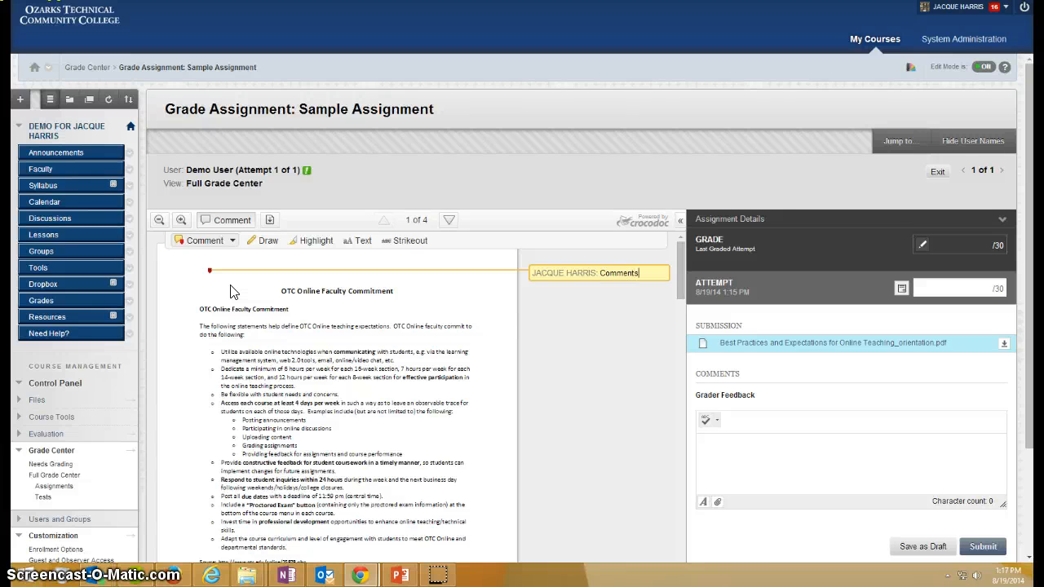
left_click(743, 443)
left_click(744, 447)
left_click(647, 269)
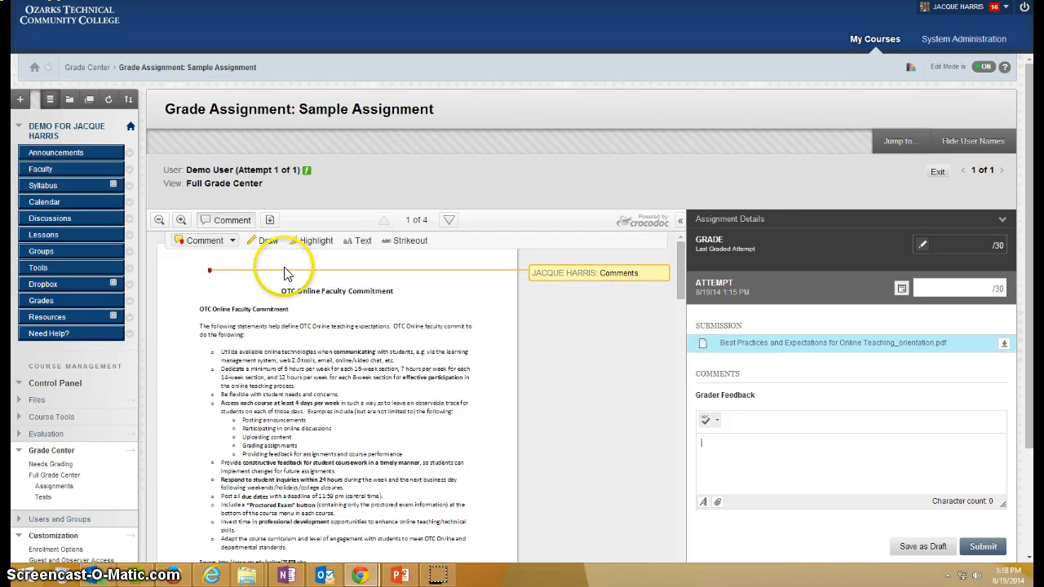
Step: Draw a smiley face over the opening paragraphs of the submission, colour it blue and save the drawing
left_click(263, 241)
mouse_move(436, 309)
left_mouse_down()
mouse_move(416, 377)
mouse_move(426, 309)
mouse_move(459, 335)
left_mouse_up()
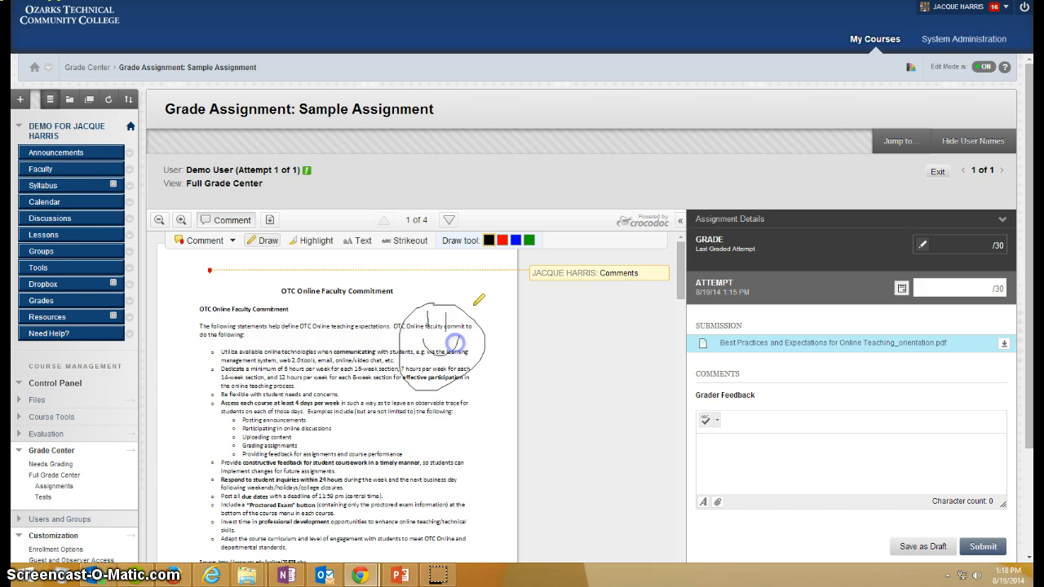
left_click(515, 241)
left_click(436, 413)
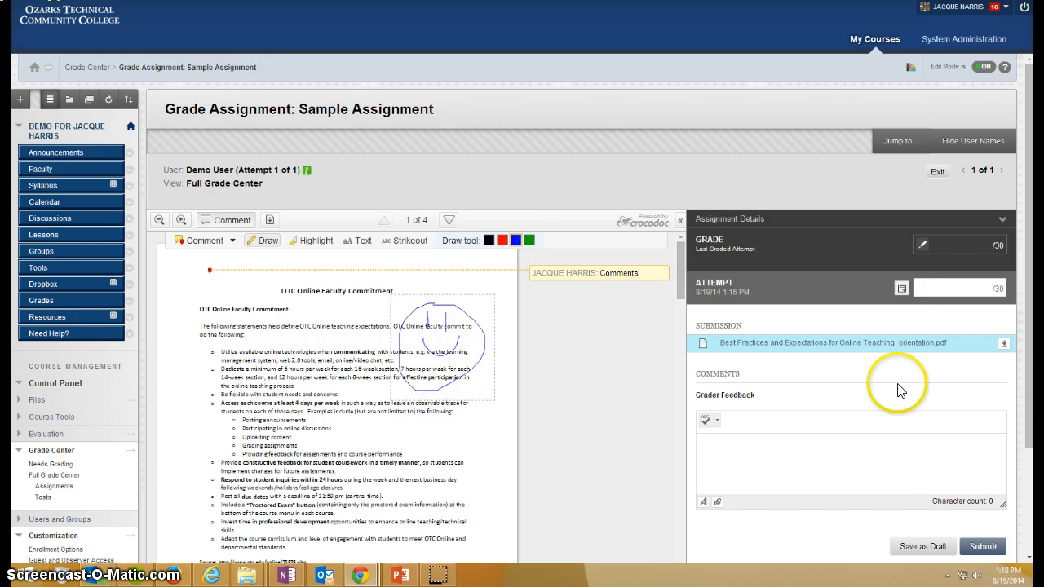
Step: Give the Sample Assignment attempt a grade of 25 and submit it
left_click(967, 287)
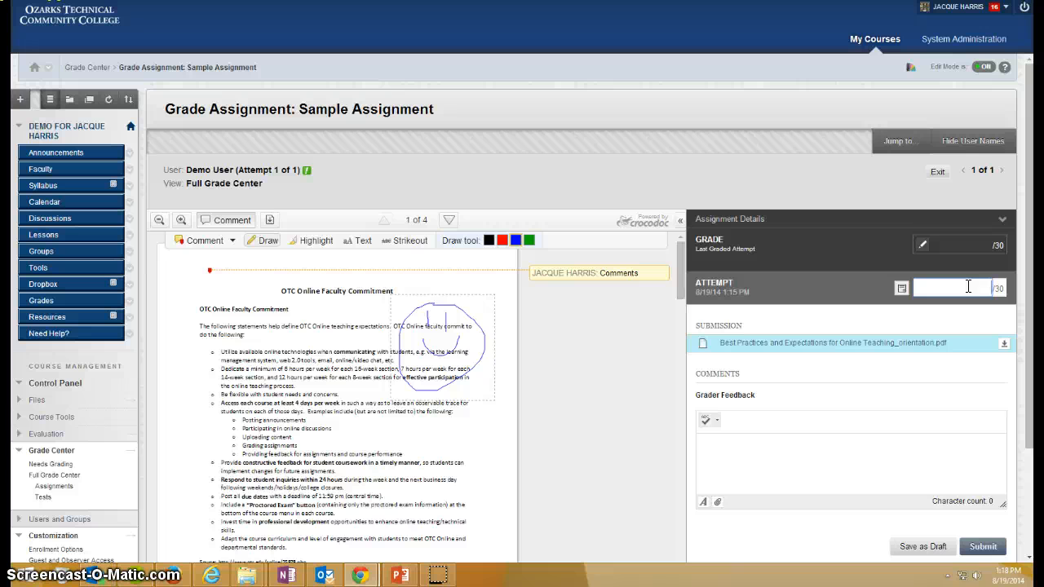
type("25")
left_click(987, 549)
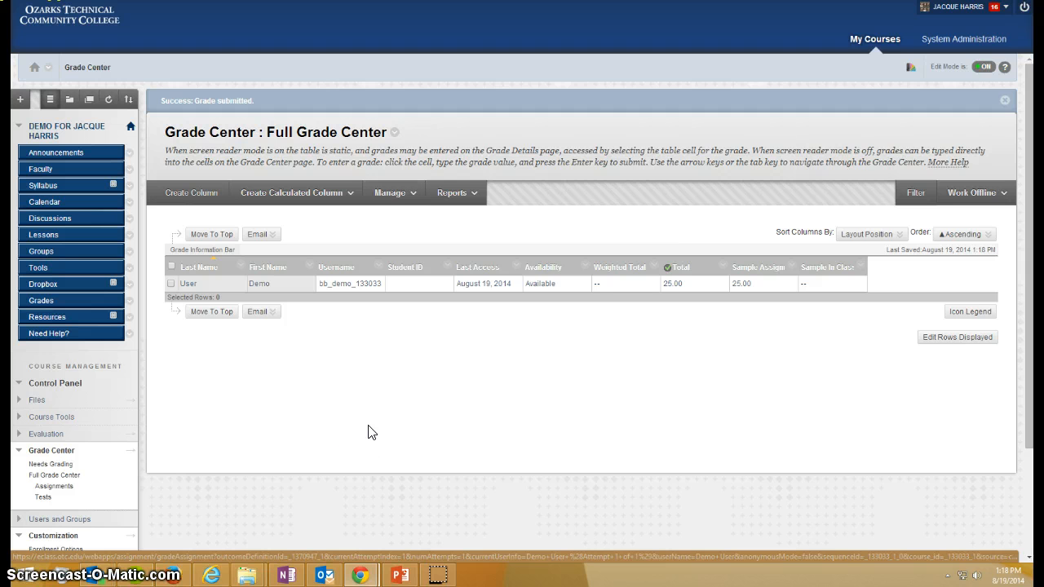
Step: Enter a grade of 30 for the Demo User in the Sample In Class Assignment column
left_click(826, 285)
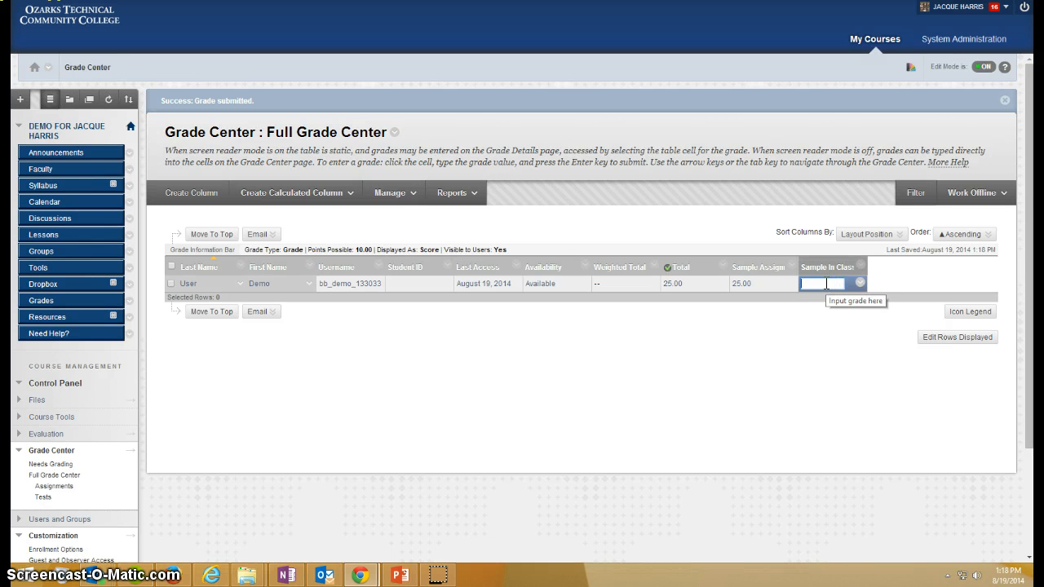
type("30")
key("Return")
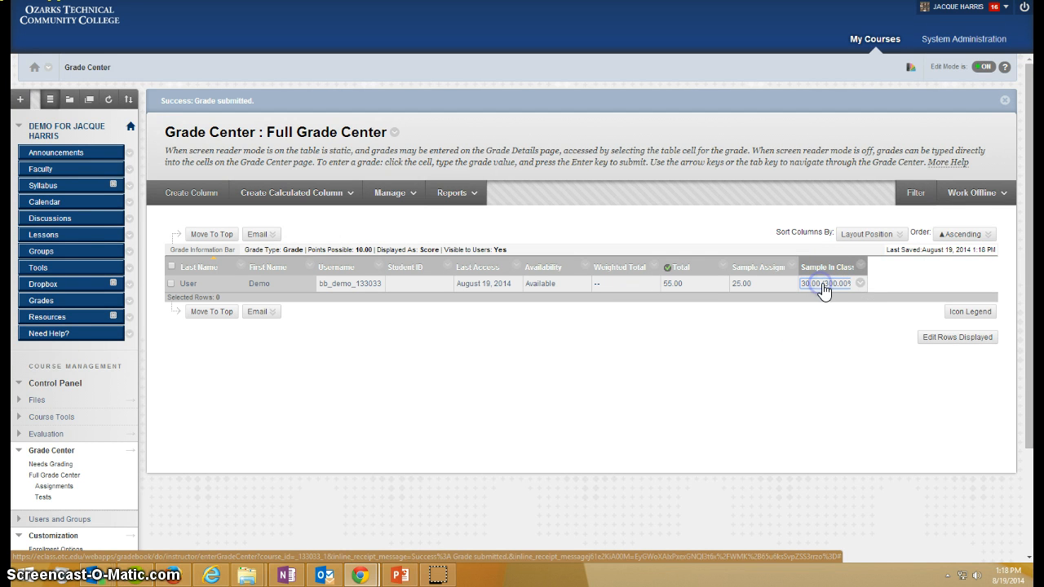
Step: View the manual override form in the Sample In Class Assignment's grade details, and return to the Full Grade Center
left_click(861, 282)
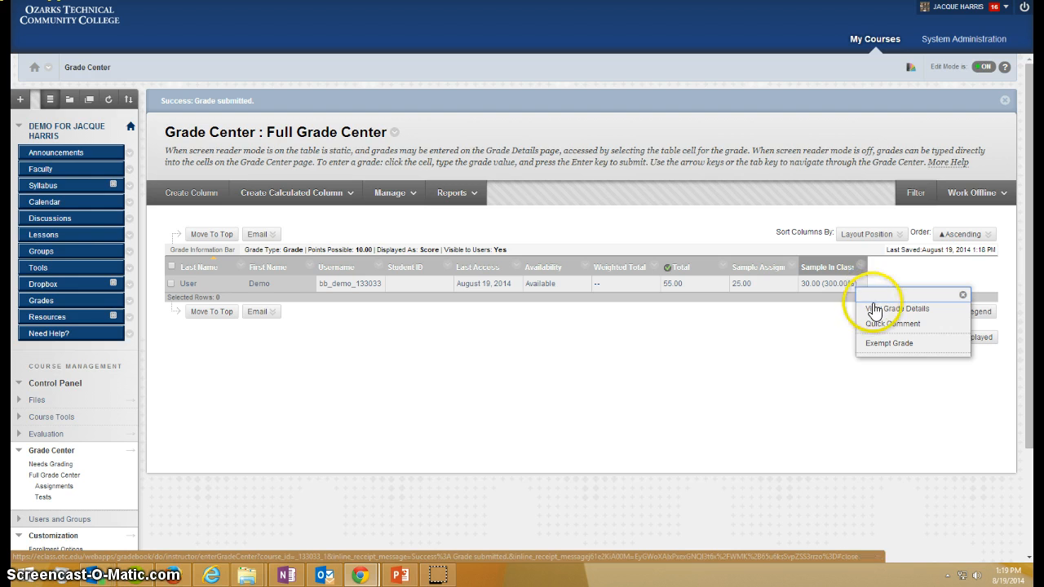
left_click(889, 309)
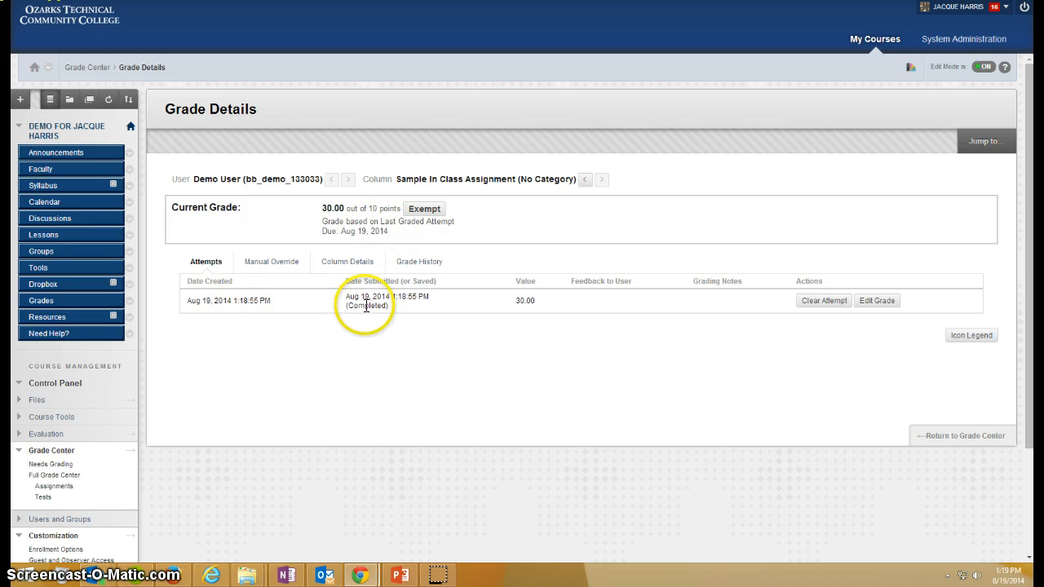
left_click(273, 262)
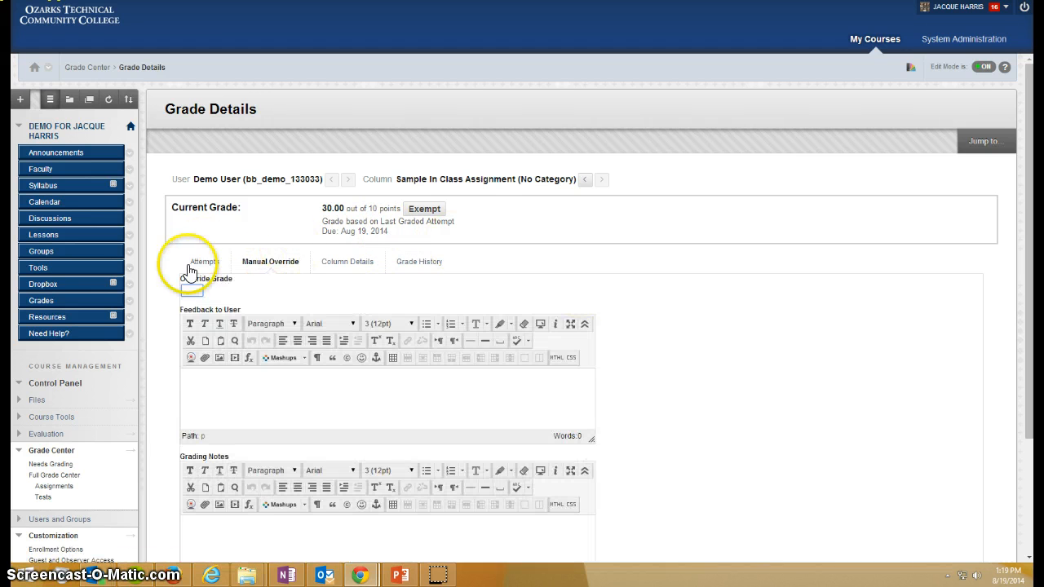
left_click(194, 291)
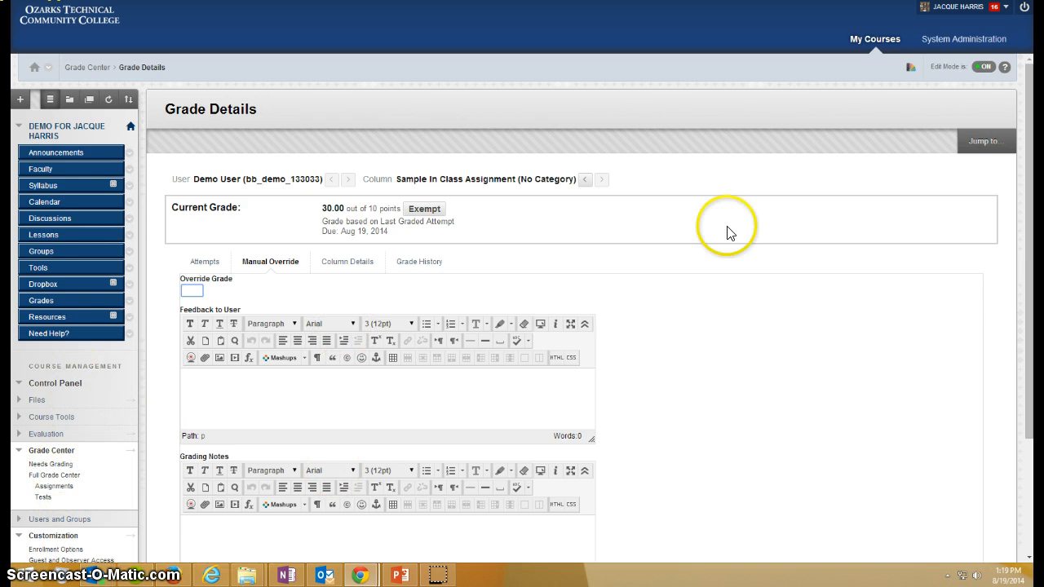
left_click(61, 476)
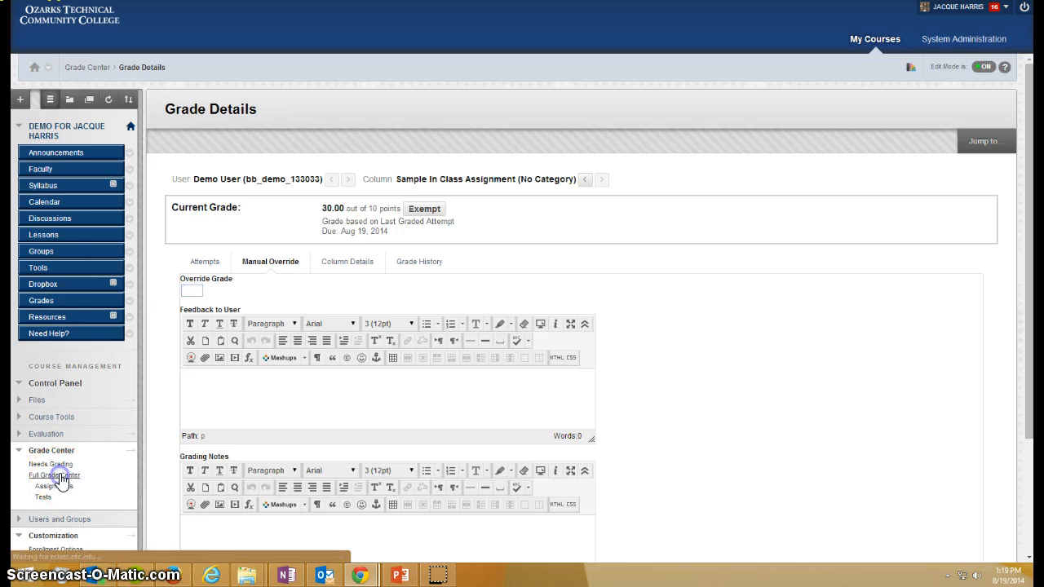